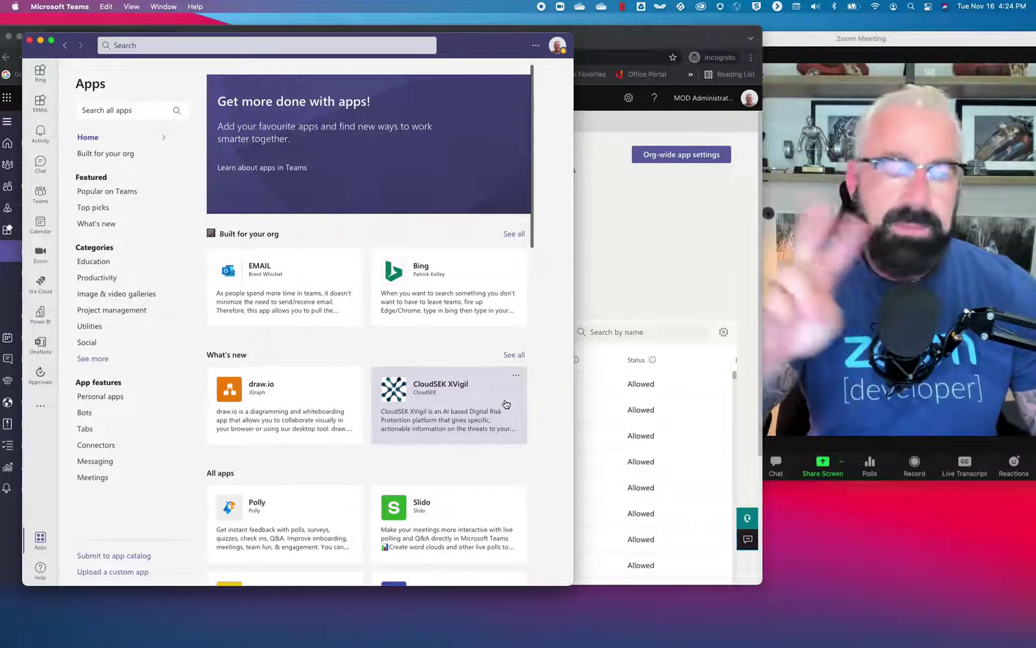
- Put the cursor in the Apps store's Search all apps box
click(133, 112)
- Search the Apps store for 'zoom' and go to the Upload a custom app option
text(zoom)
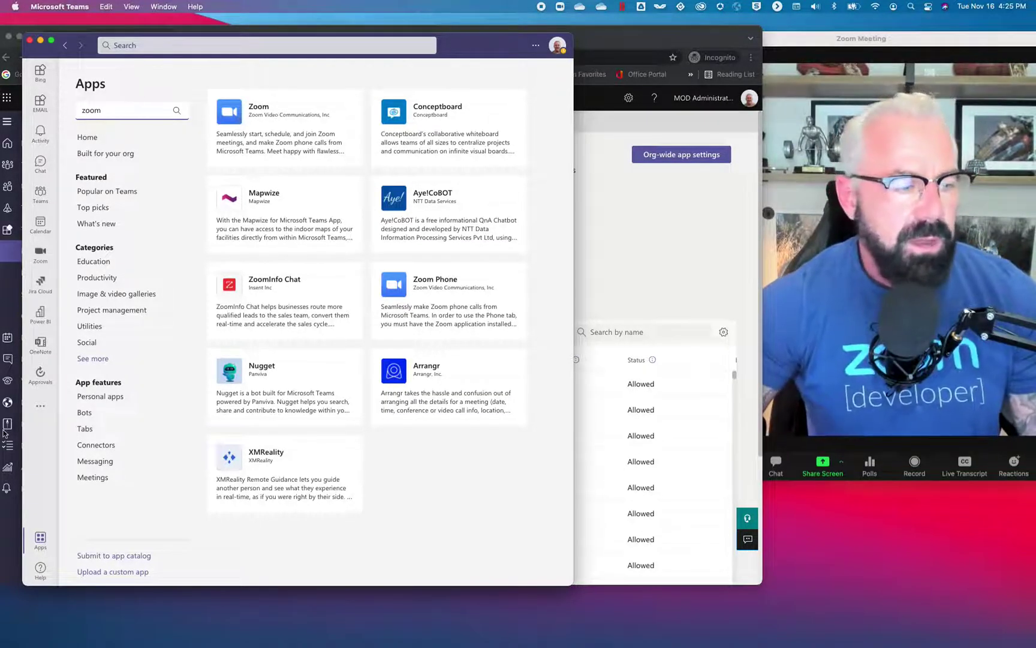
click(42, 549)
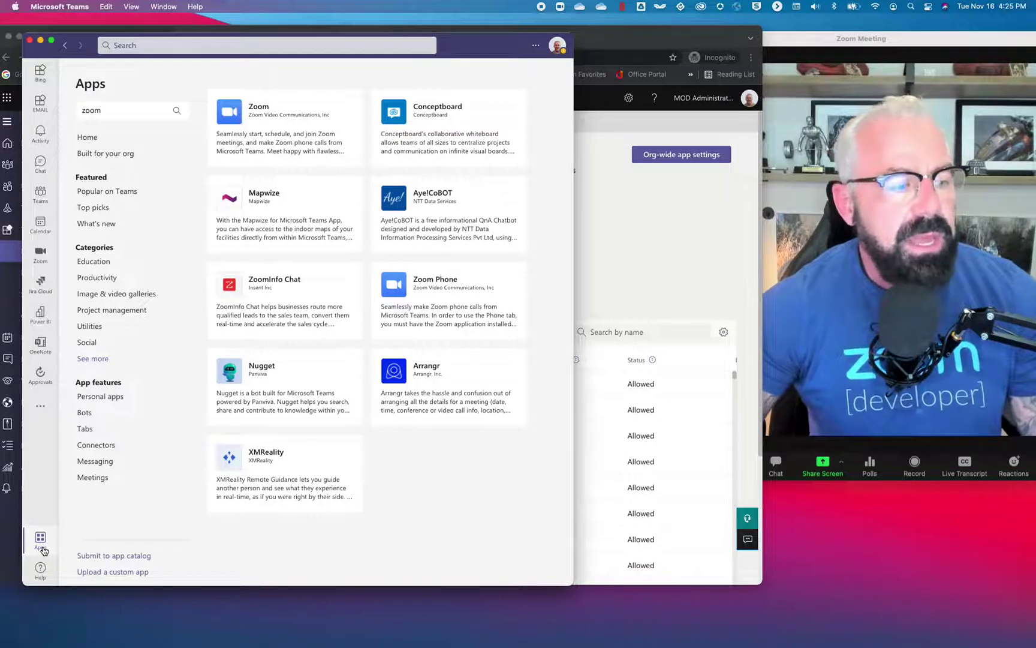
click(163, 574)
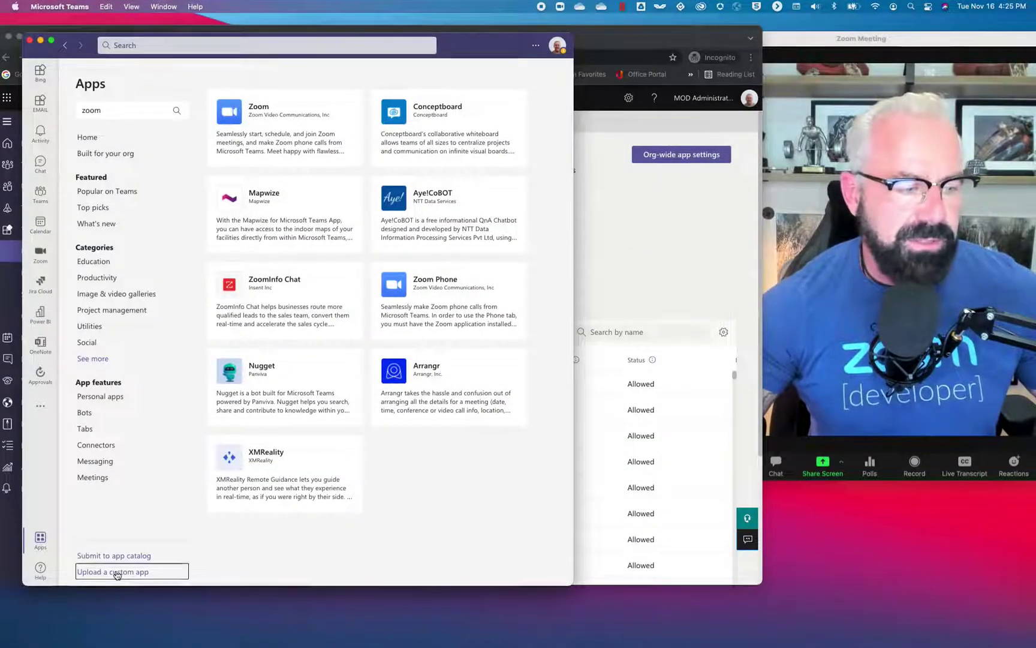
- Upload zoom_phone.zip from the Desktop as a custom app for the org
click(118, 573)
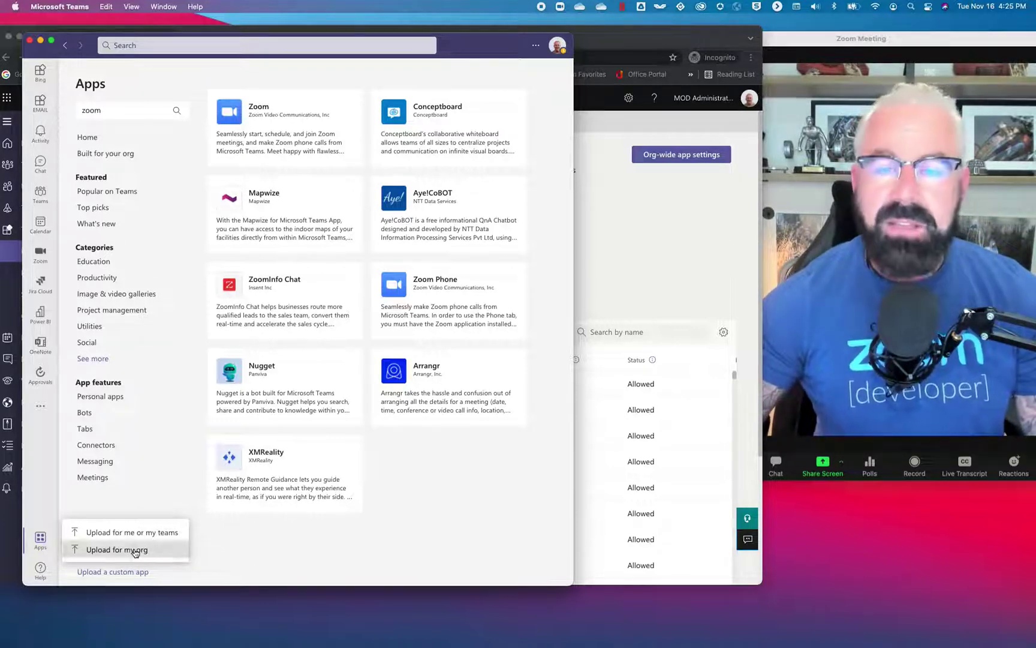
click(135, 550)
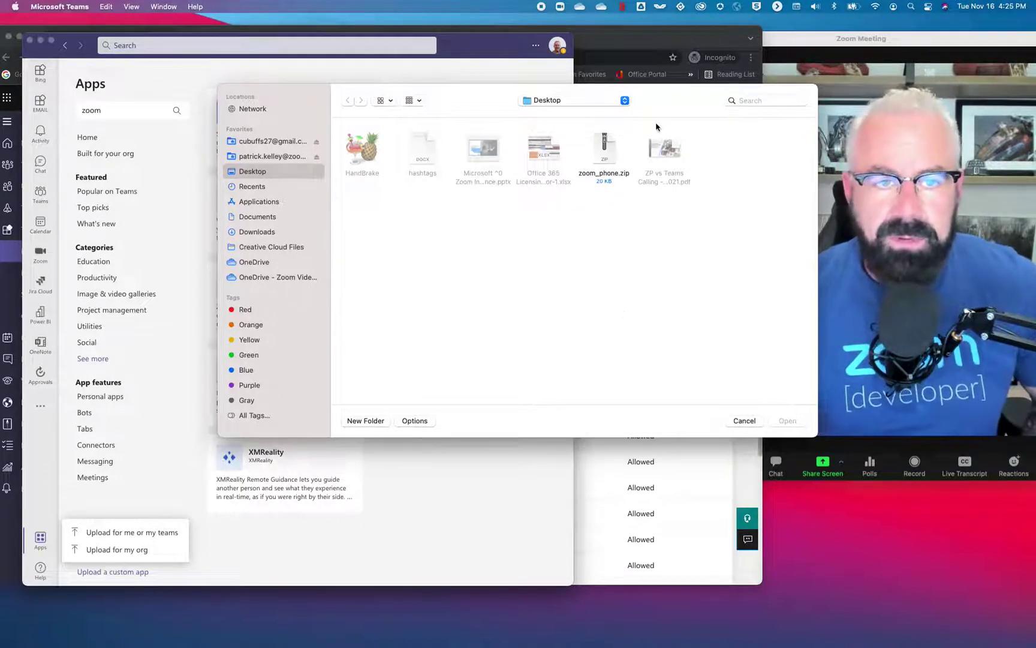
drag(661, 99, 627, 107)
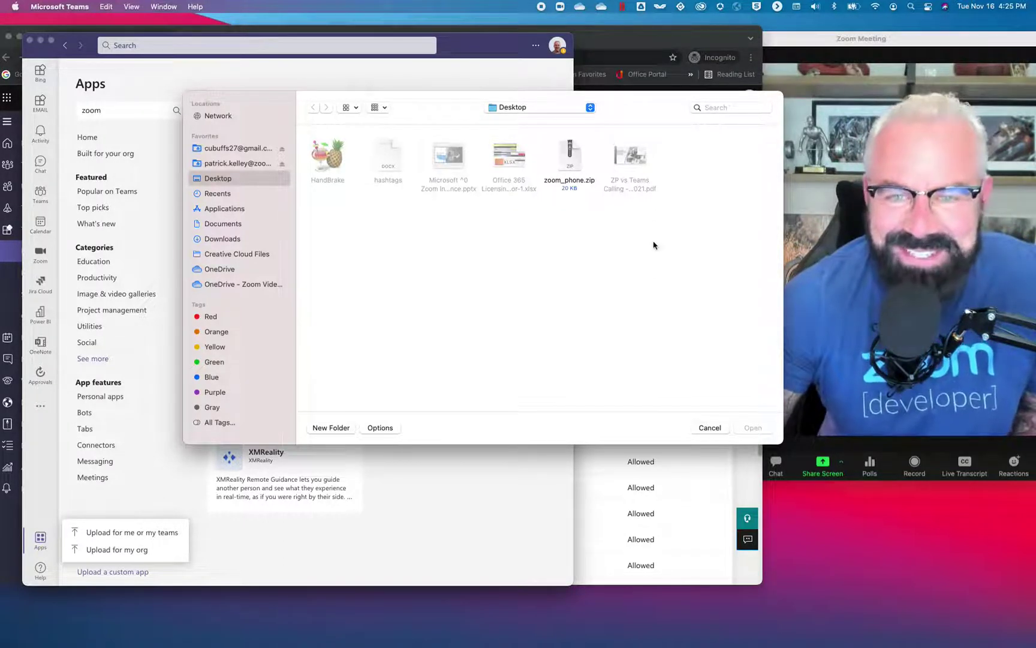
click(573, 164)
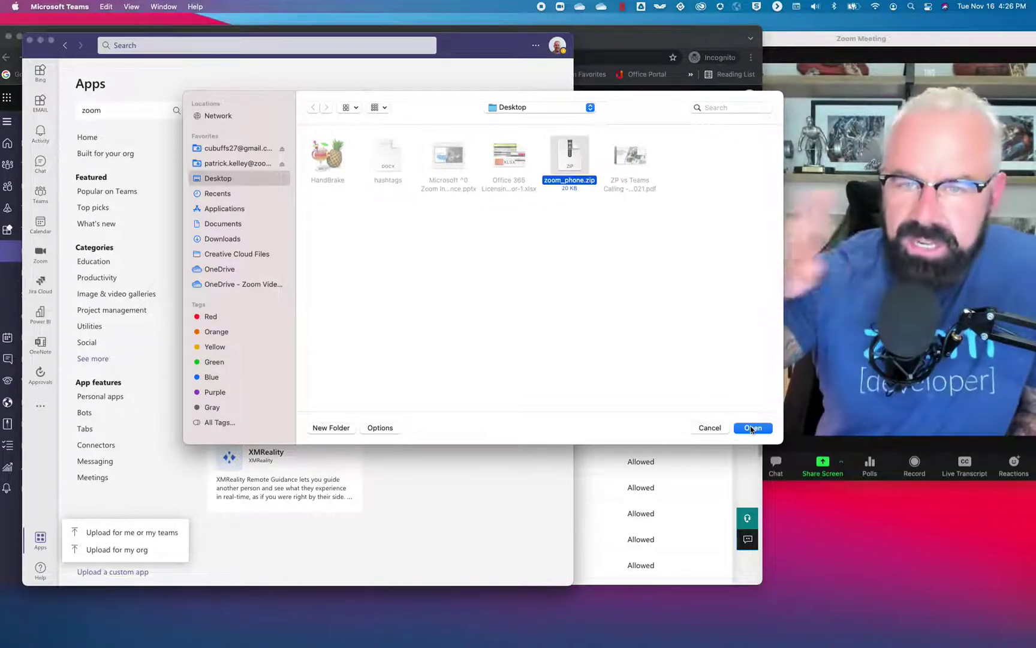
click(751, 428)
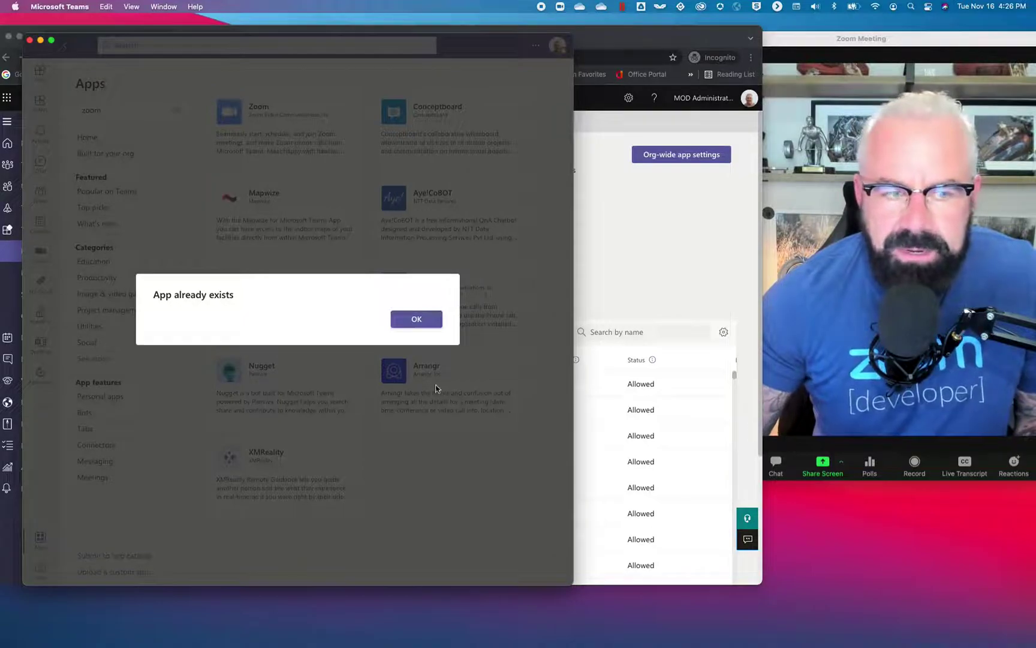
- Dismiss the 'App already exists' message, then find Zoom Phone among more apps and add it
click(439, 321)
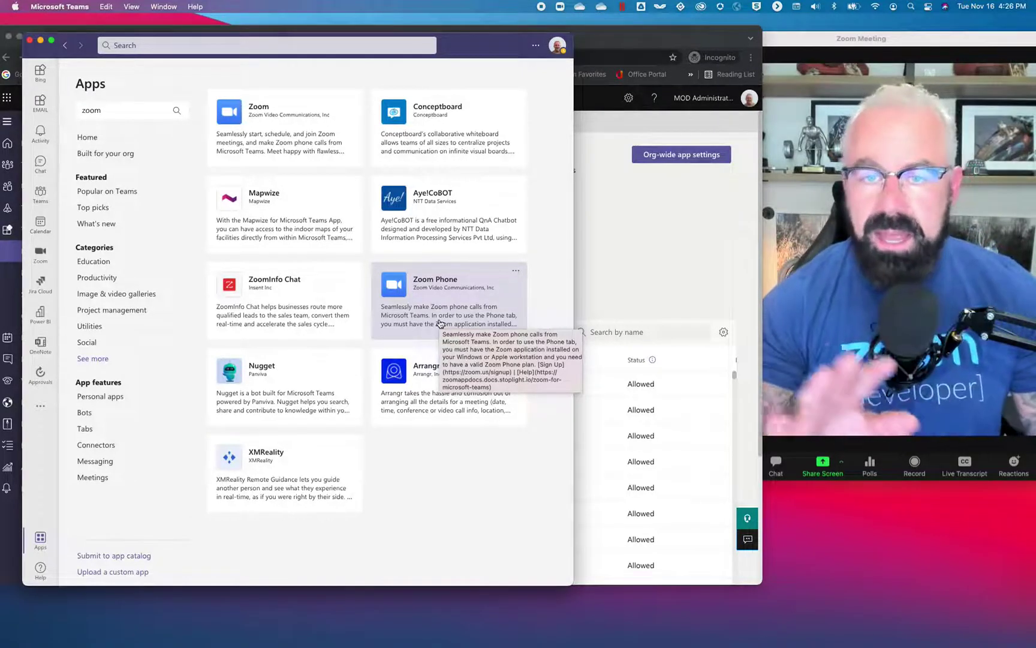
click(517, 271)
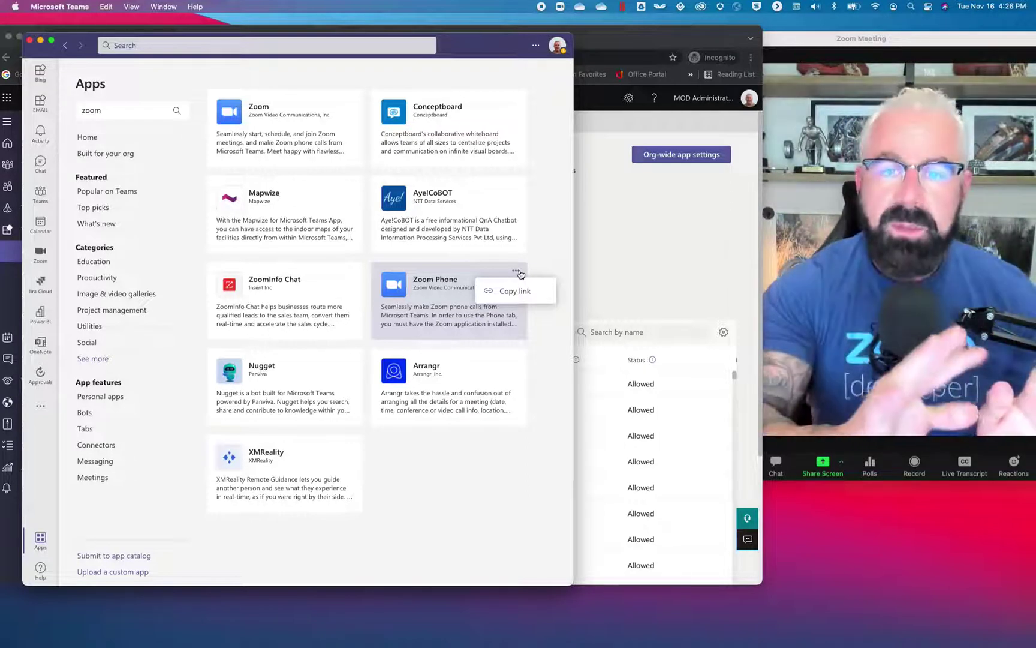
click(40, 406)
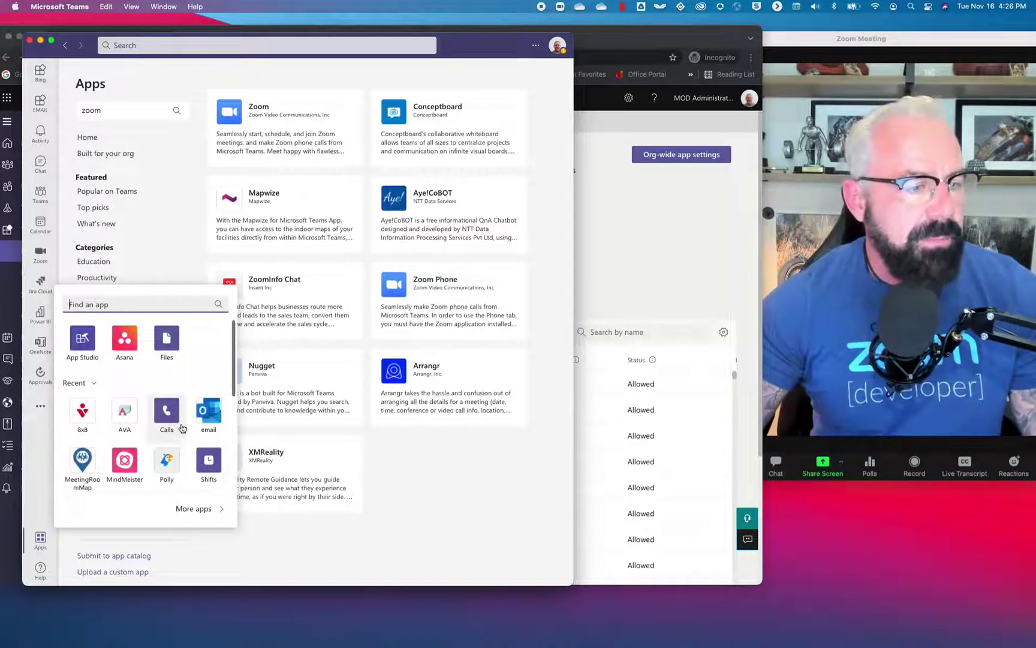
scroll(174, 420, down, 5)
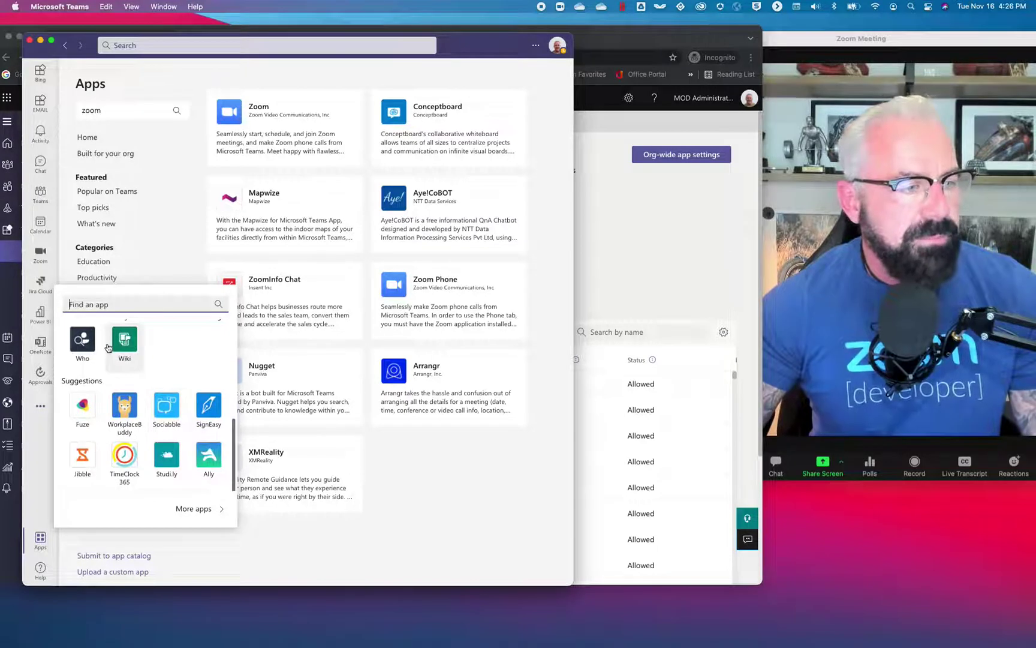
click(108, 306)
text(zoio)
key(BackSpace)
key(BackSpace)
text(o)
click(116, 330)
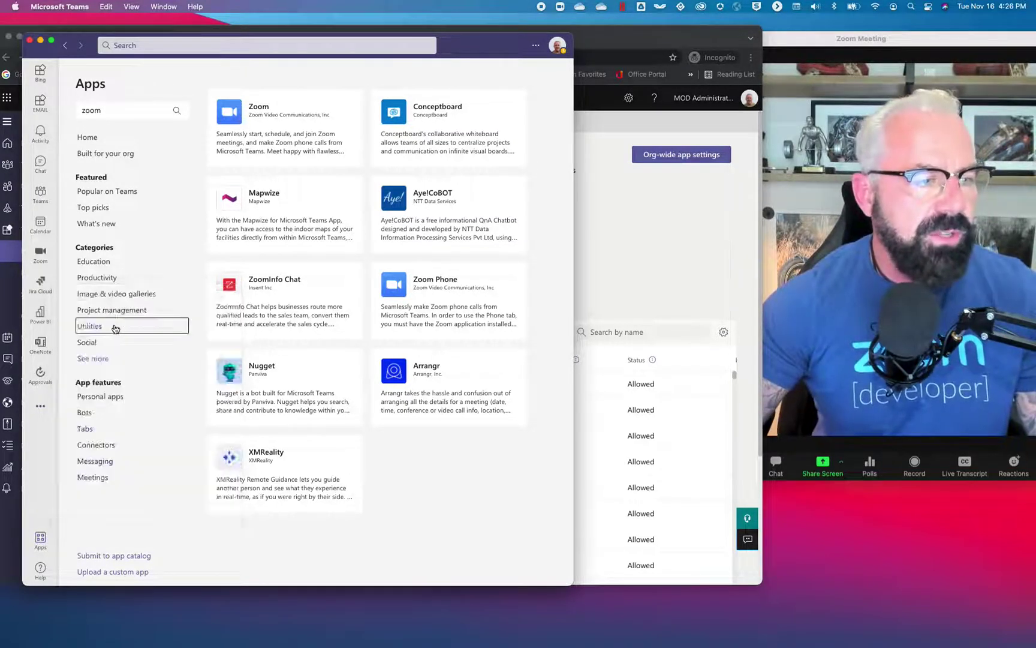
click(146, 207)
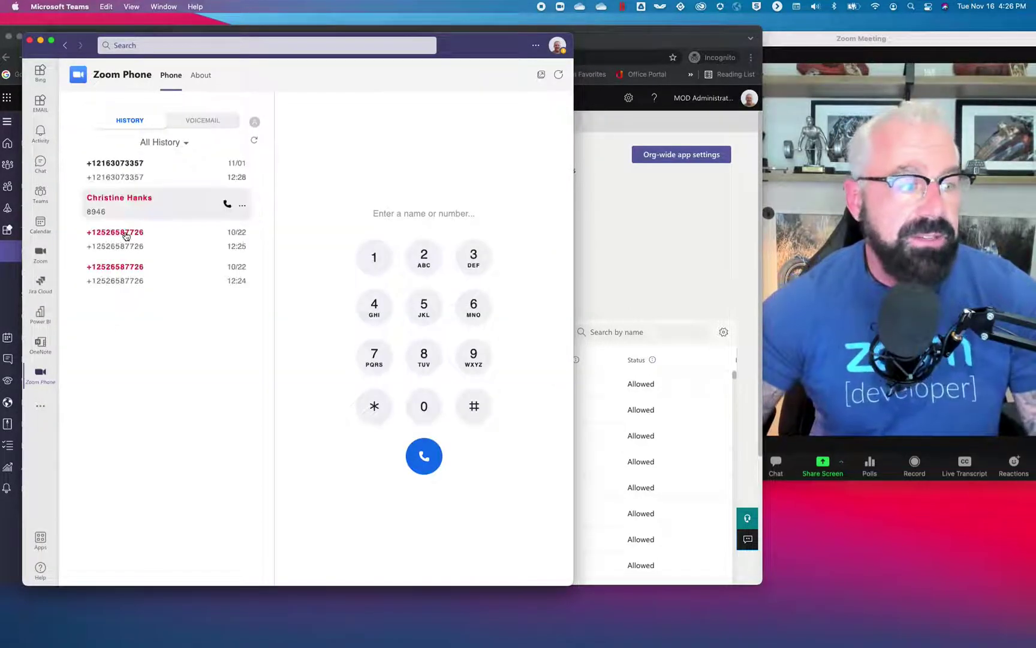
- Pin Zoom Phone under Zoom, pop it out to the lower right, and return to Teams channels
drag(38, 375, 39, 281)
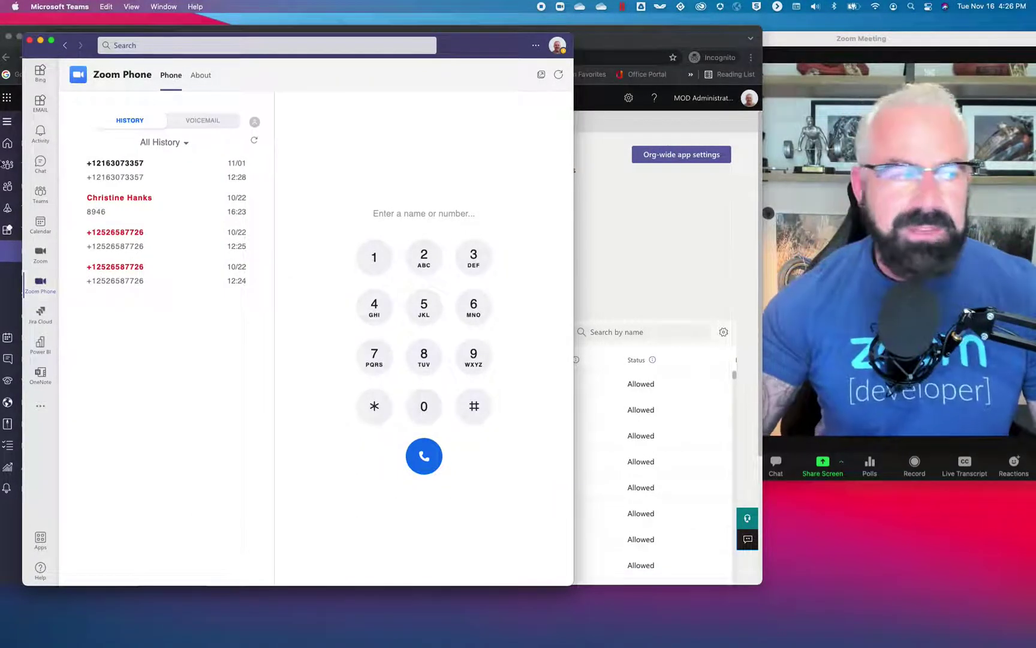
right_click(43, 281)
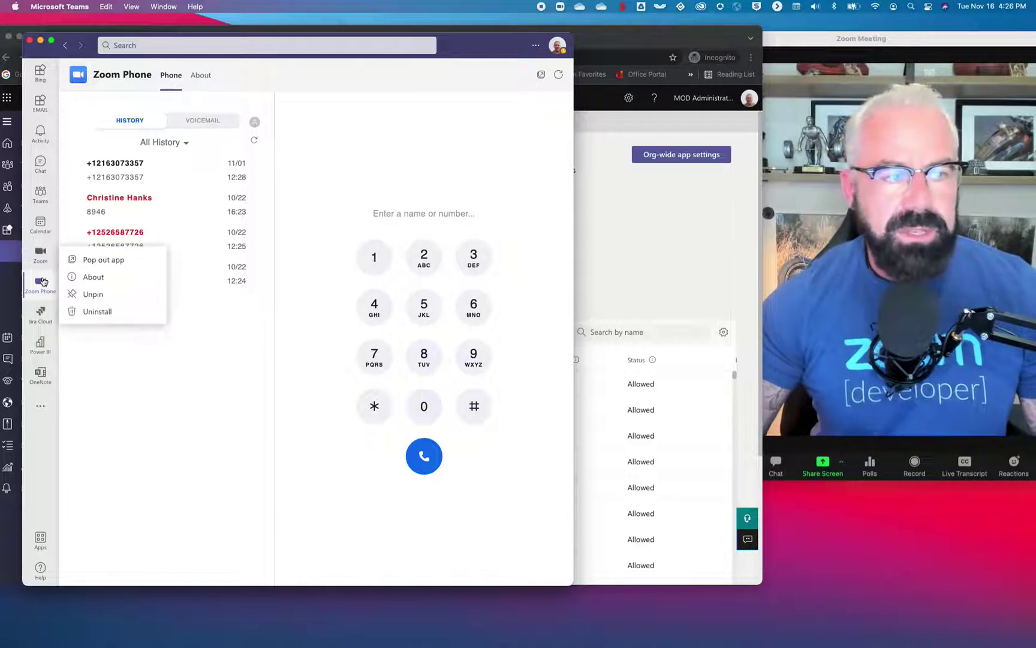
click(75, 260)
drag(192, 62, 745, 311)
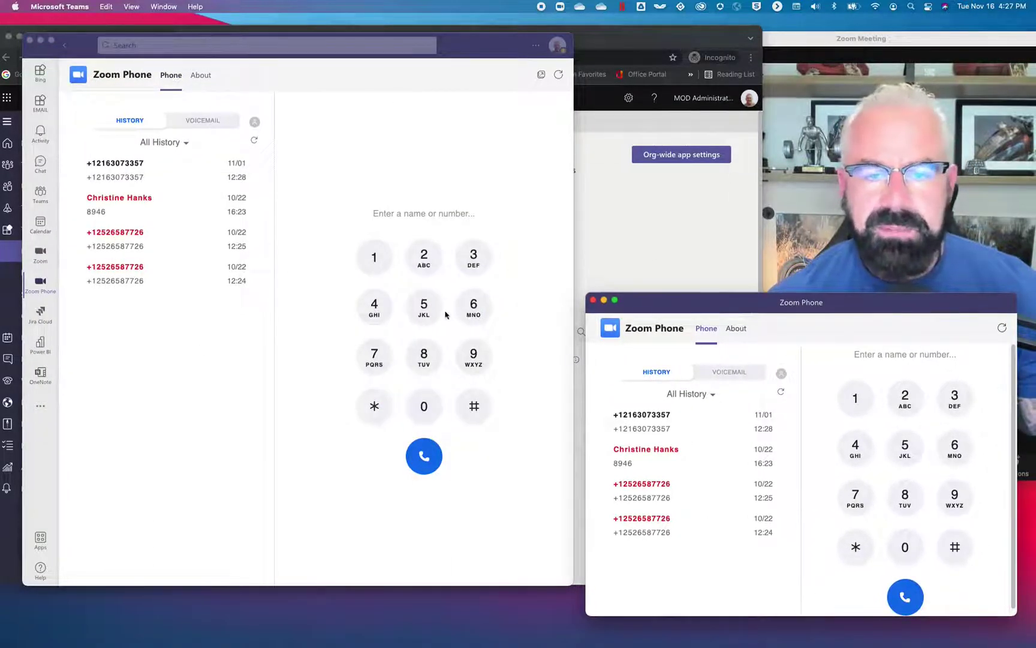
click(37, 201)
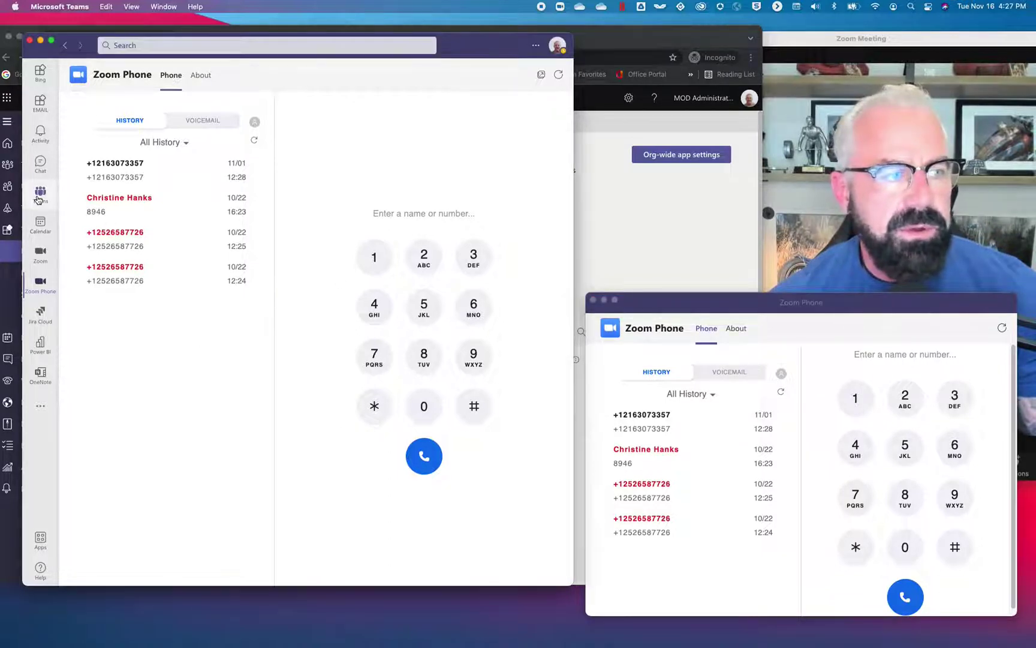
click(38, 195)
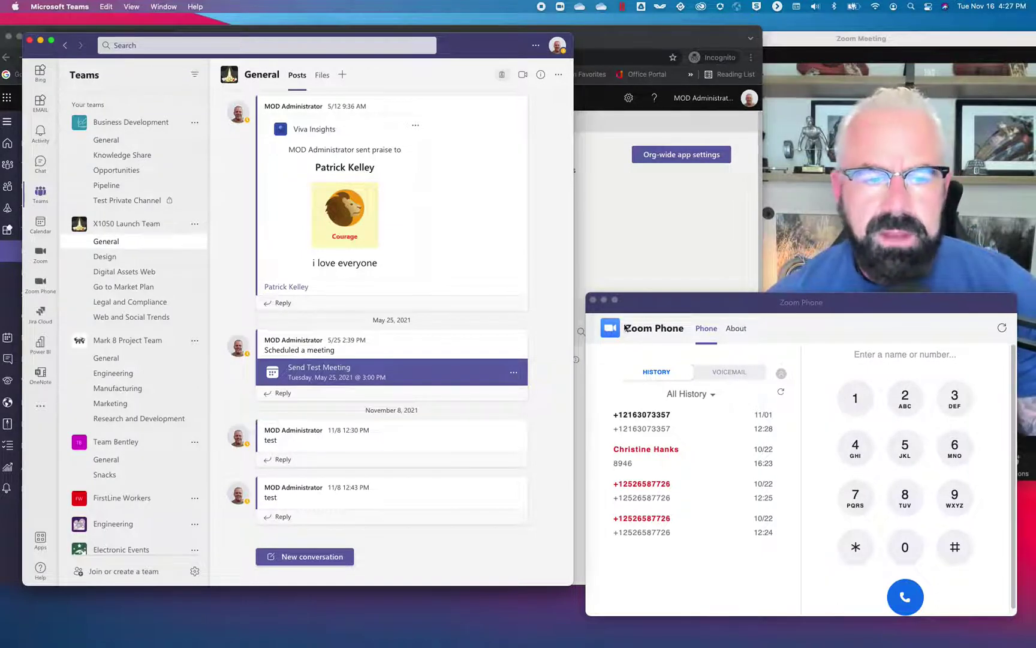
- Close the popped-out Zoom Phone window and bring the admin center's Manage apps page forward
click(593, 299)
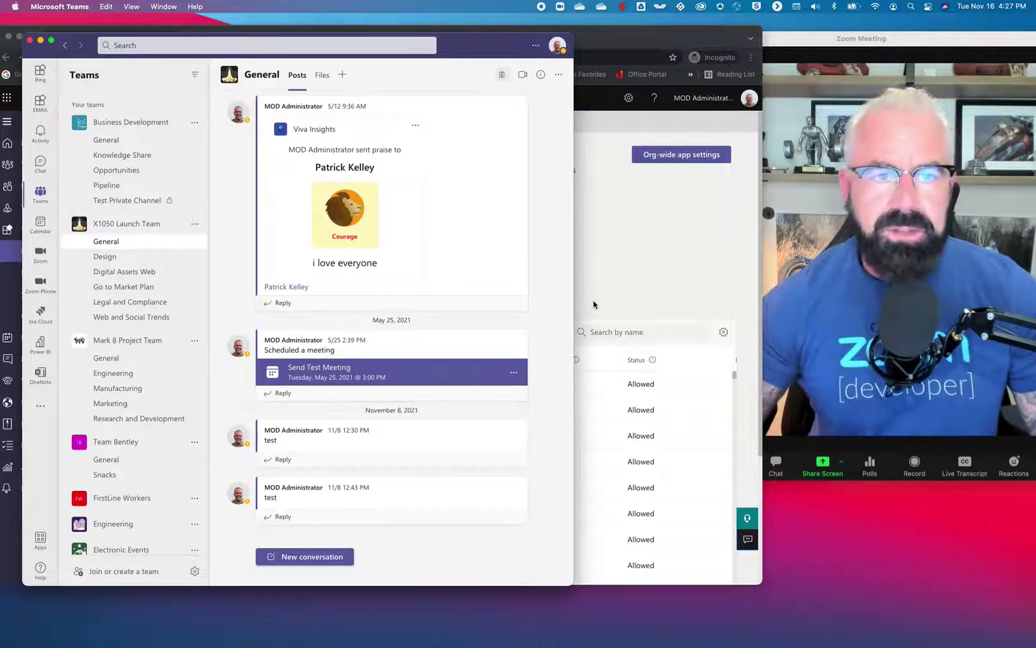
click(640, 235)
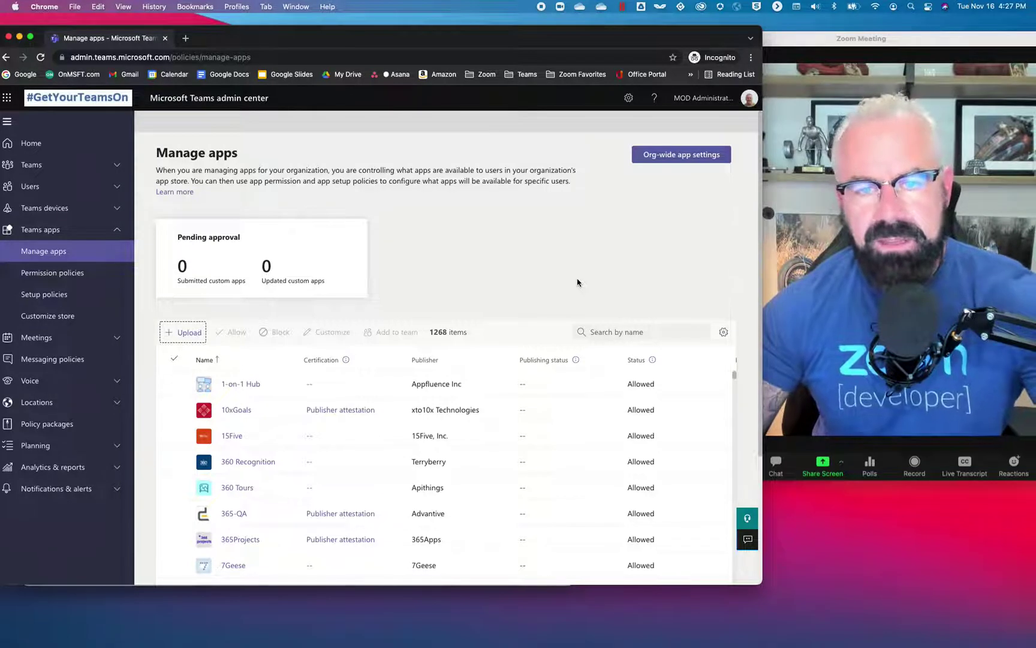
click(683, 160)
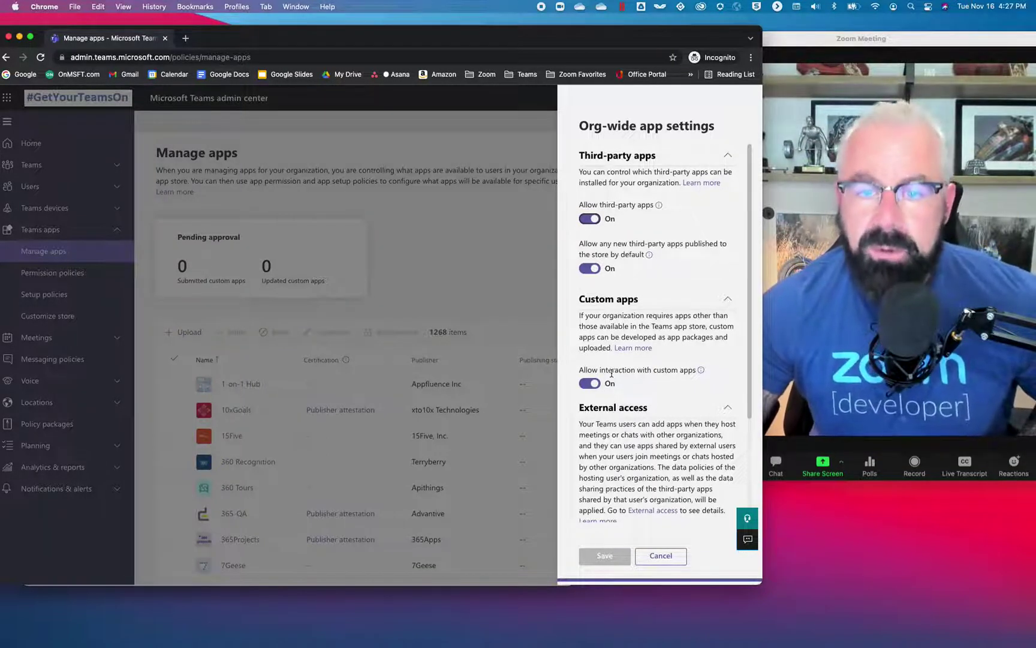
click(660, 555)
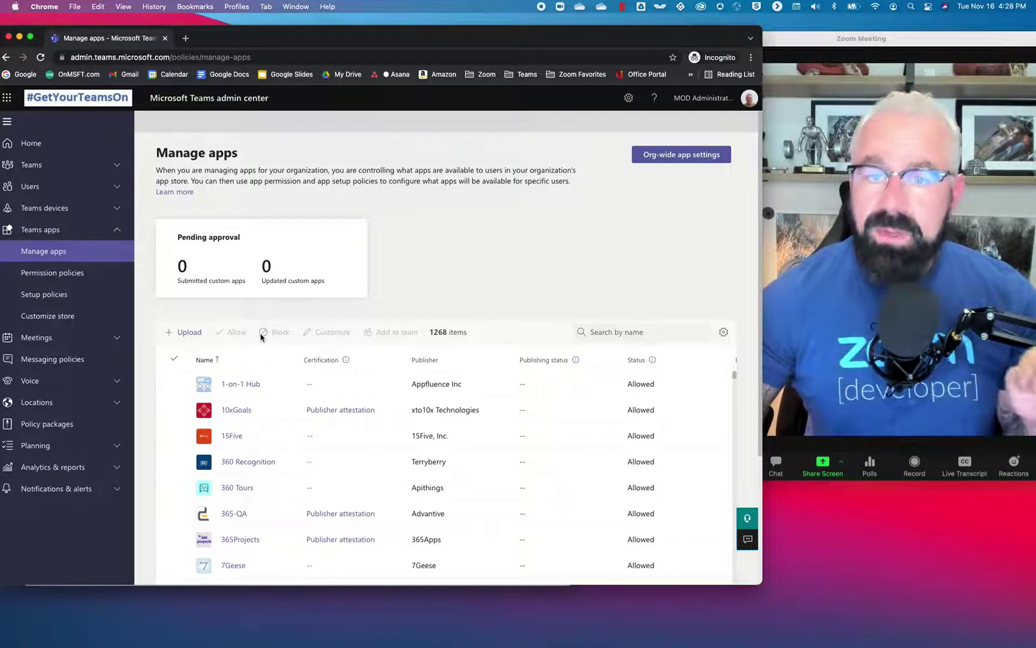
- Try uploading zoom_phone.zip as an org custom app and dismiss the 'already in catalog' error
click(185, 339)
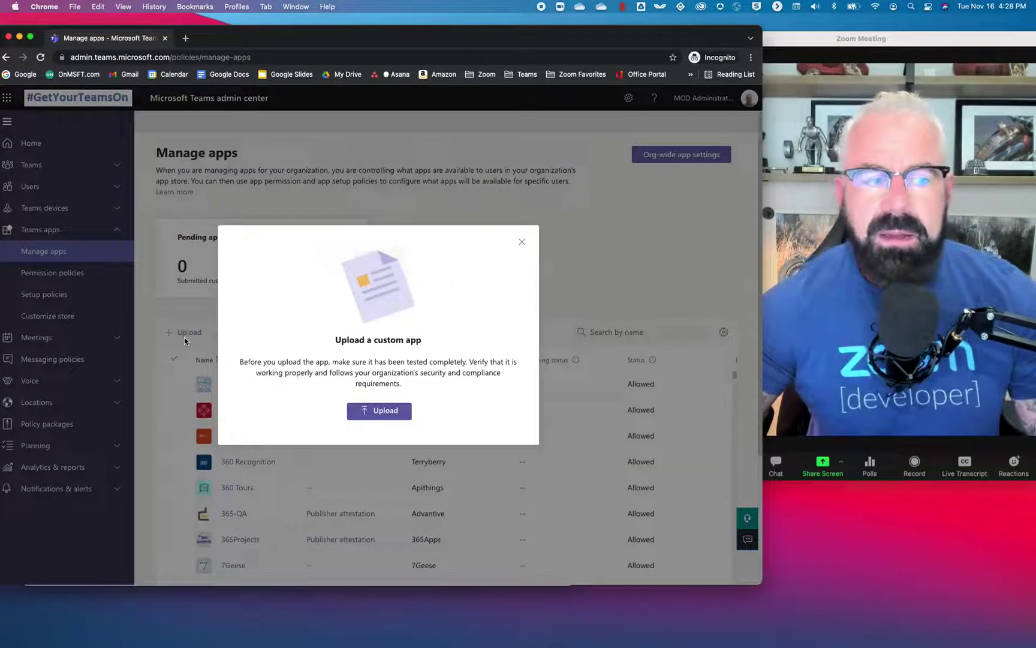
click(383, 411)
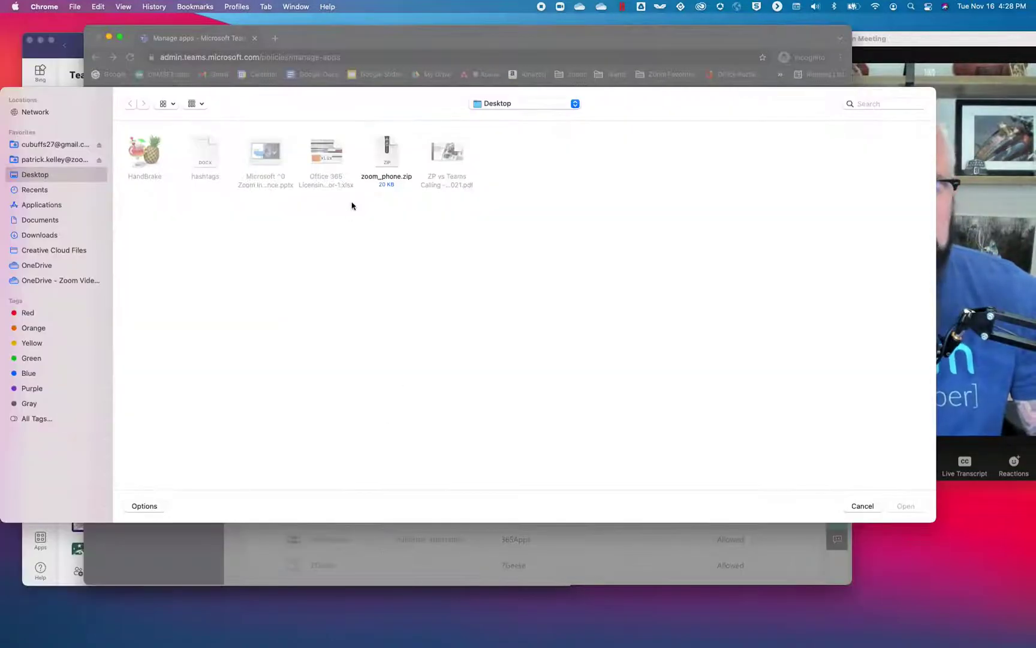
click(374, 161)
click(920, 505)
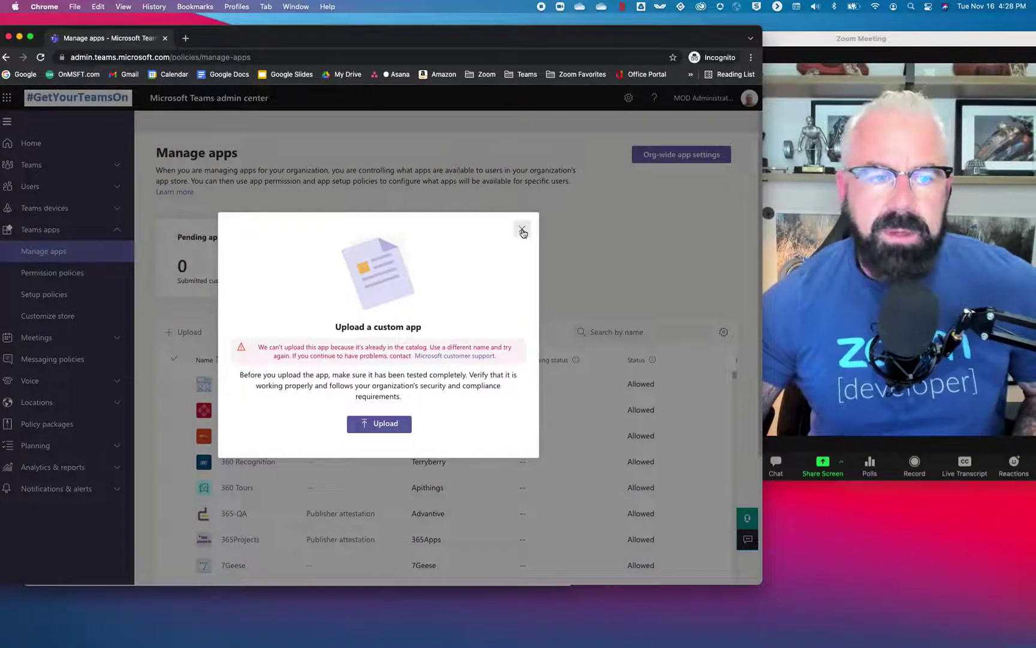
click(522, 231)
click(645, 331)
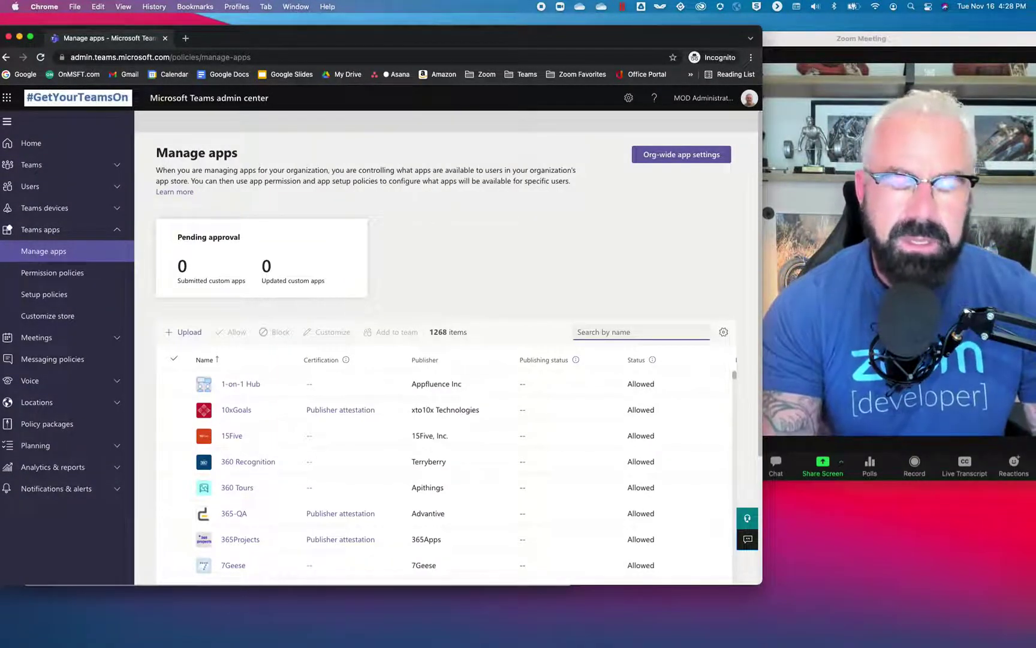
- Search Manage apps for 'zoom' to confirm Zoom Phone, then go to App setup policies
text(zoom)
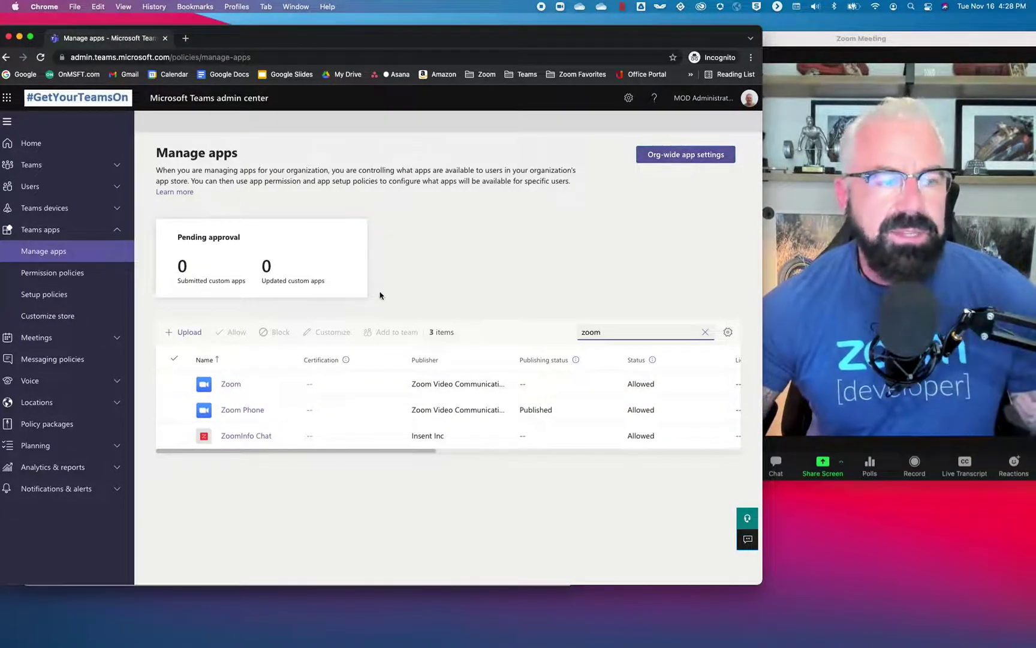
click(74, 296)
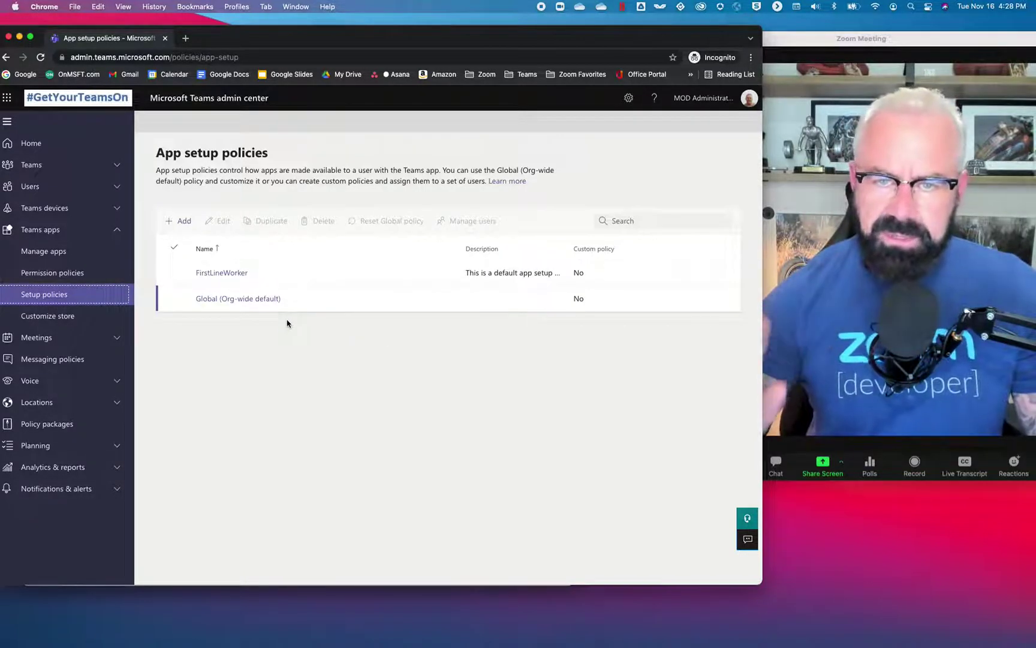
- Add Zoom Phone, found by searching 'zoom ph', to the Global (Org-wide default) policy's installed apps
click(238, 300)
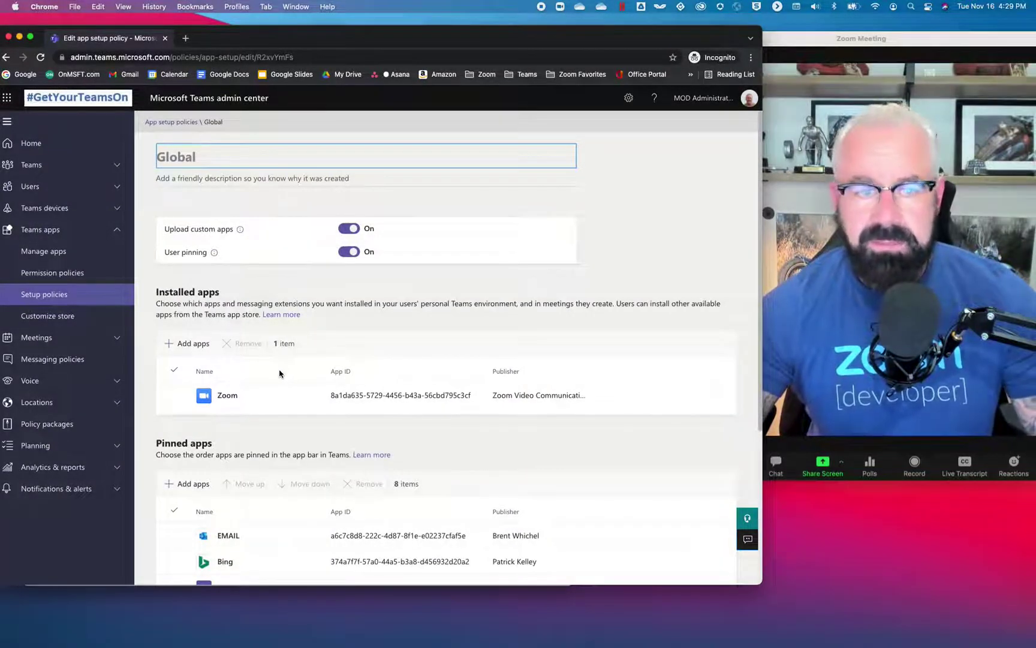
click(181, 343)
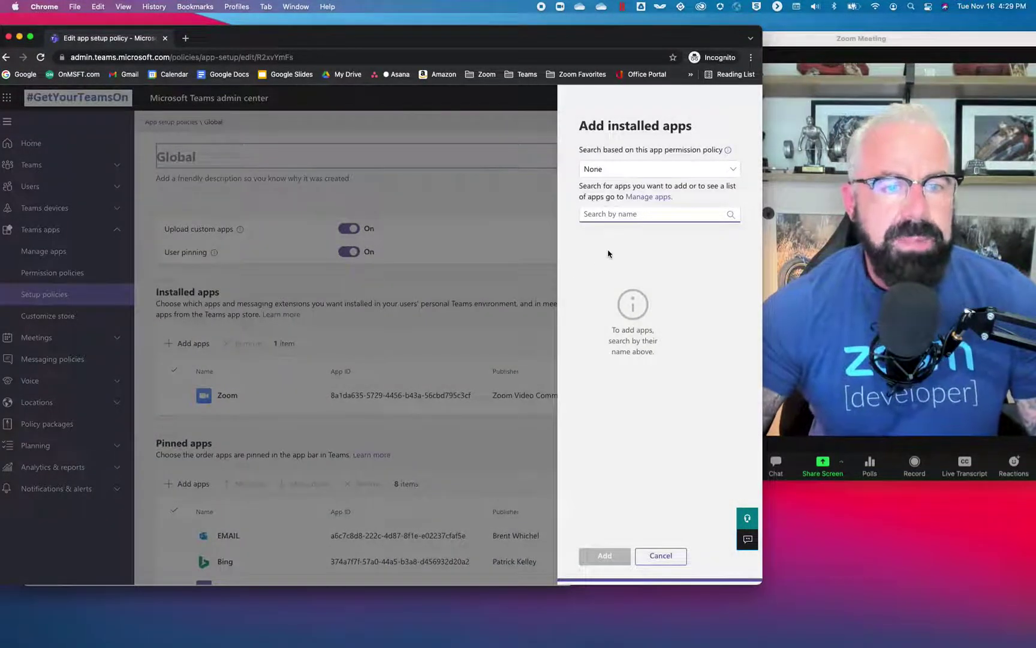
text(zoom ph)
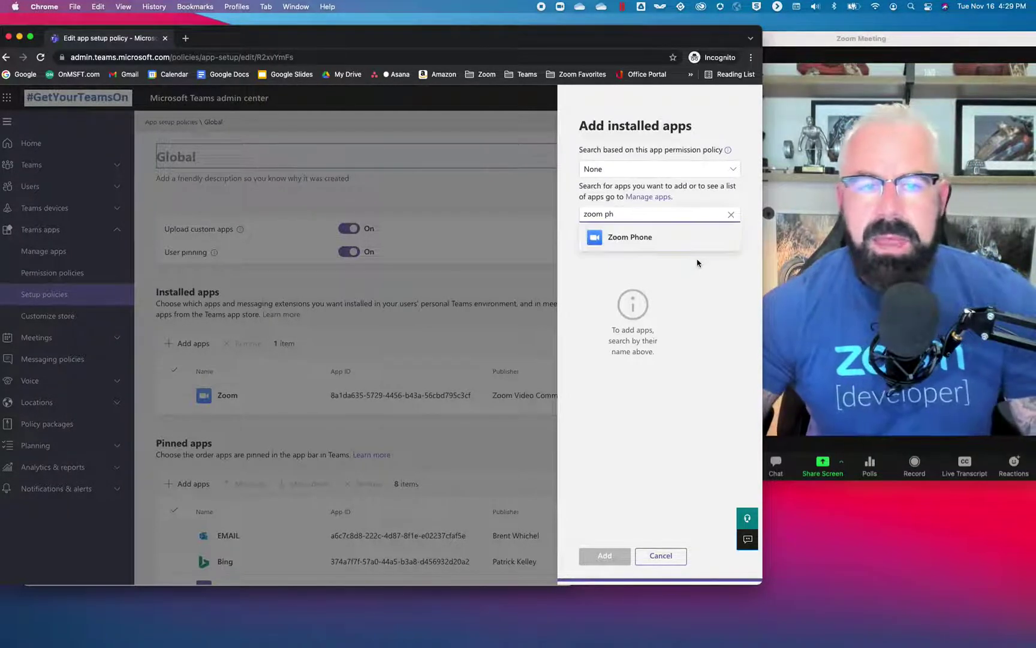
click(713, 238)
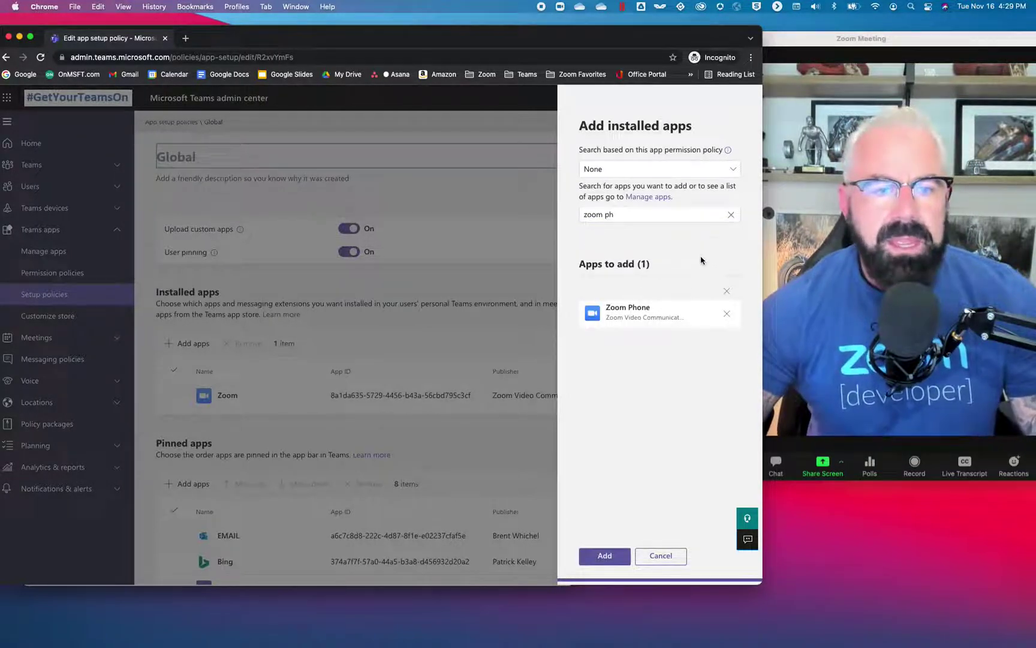
click(604, 557)
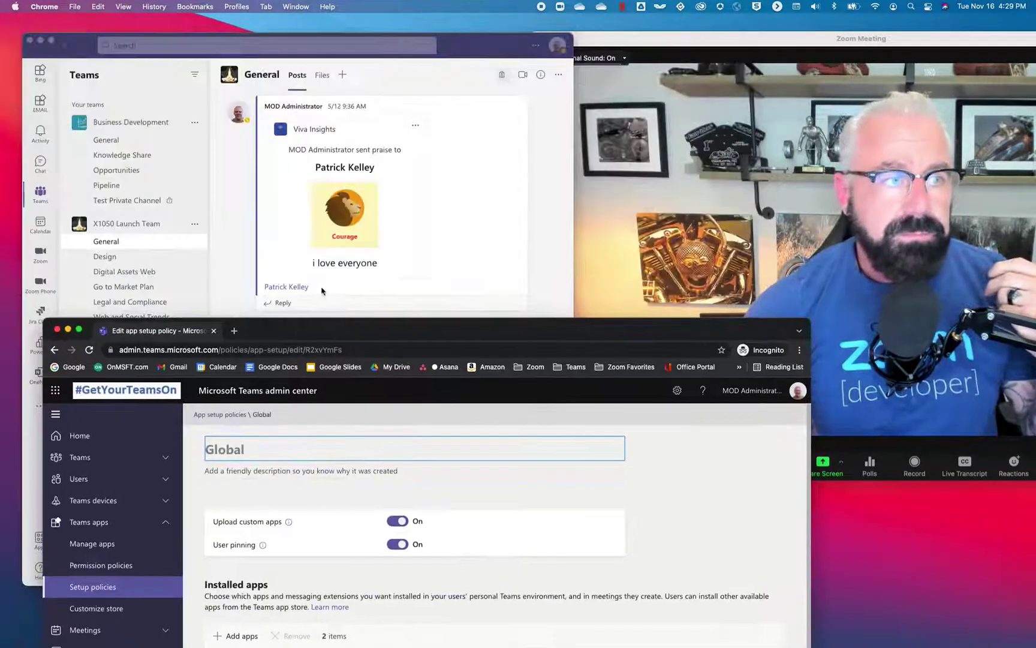
- Start a new conversation in the Legal and Compliance channel with the Teams window widened
click(87, 48)
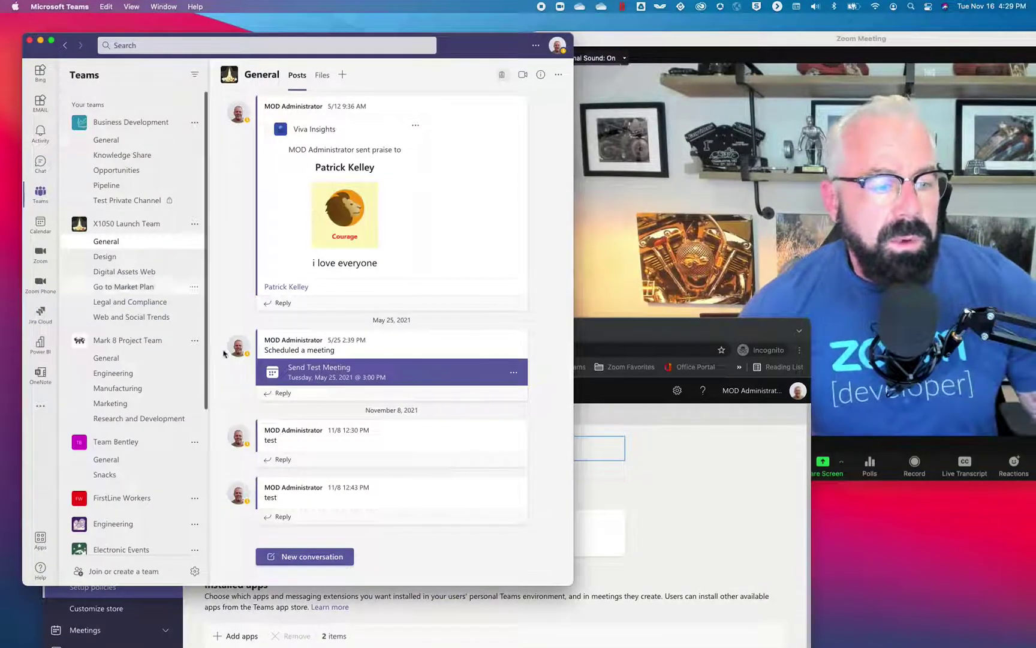
click(129, 302)
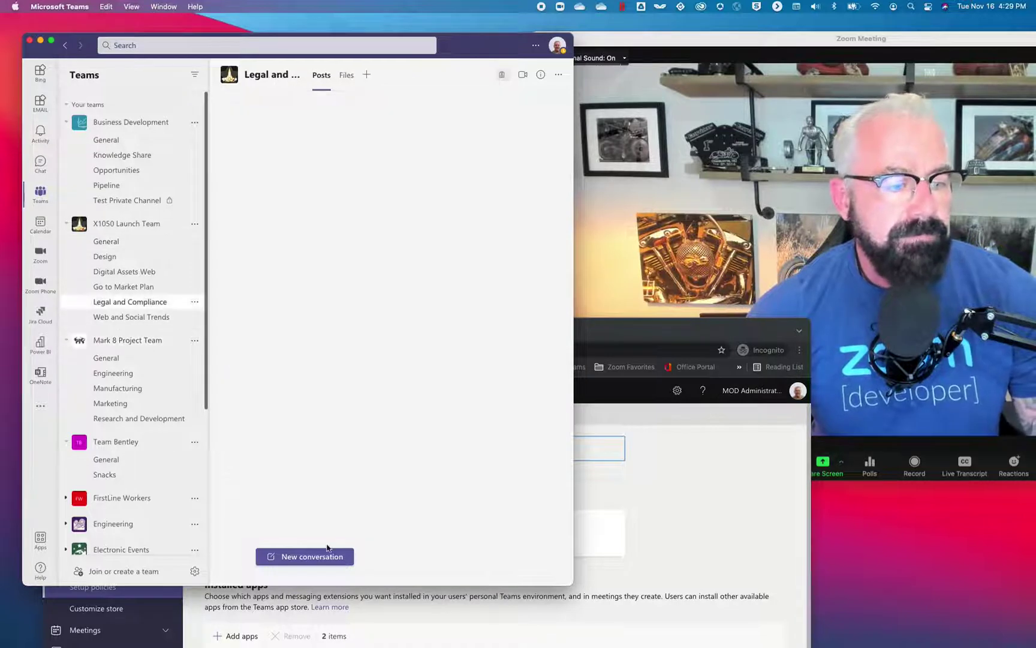
click(326, 555)
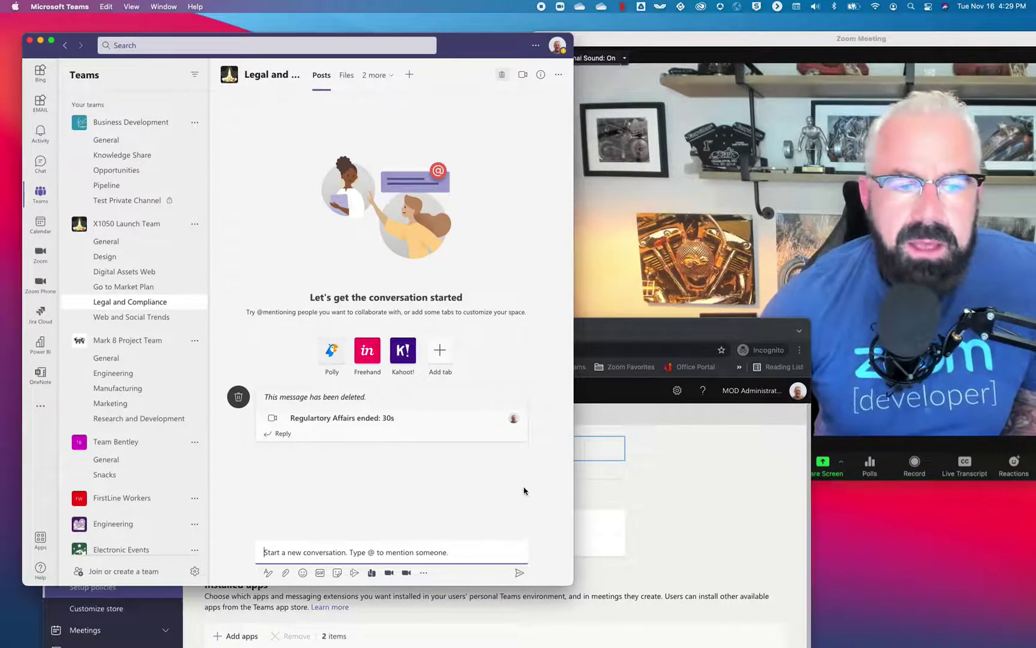
drag(573, 436, 749, 435)
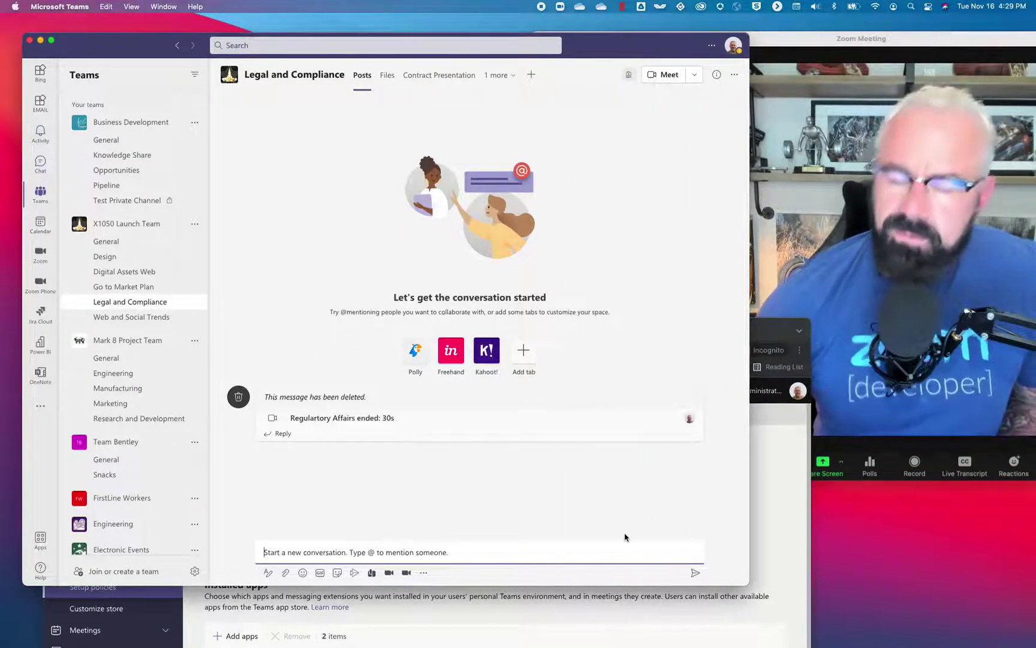
- Choose Make a call from Zoom Phone in the compose bar, then close its invite prompt
click(389, 573)
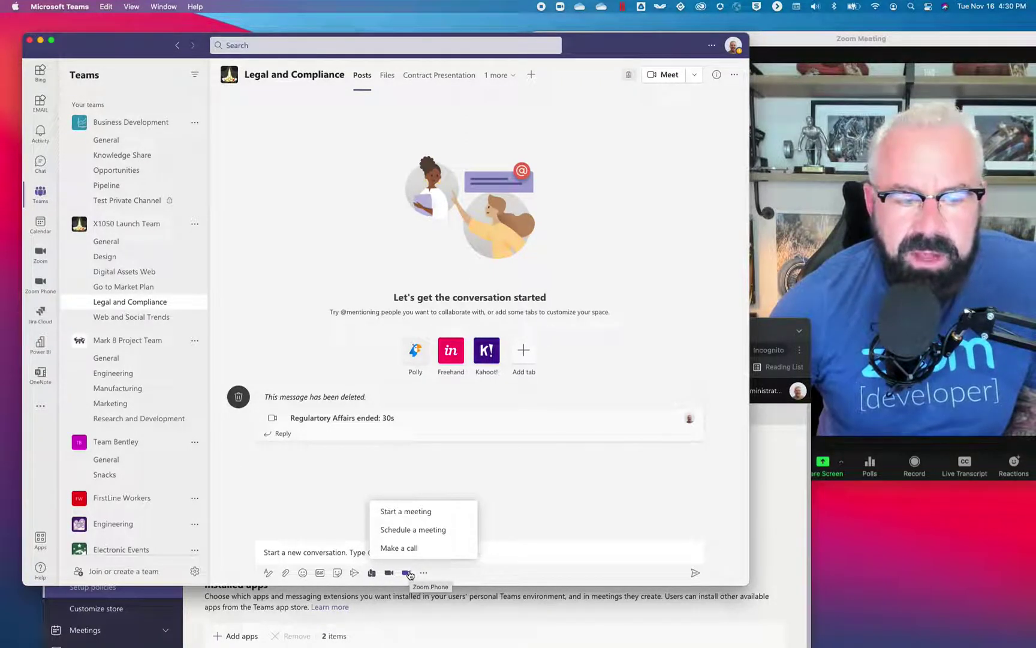
click(408, 573)
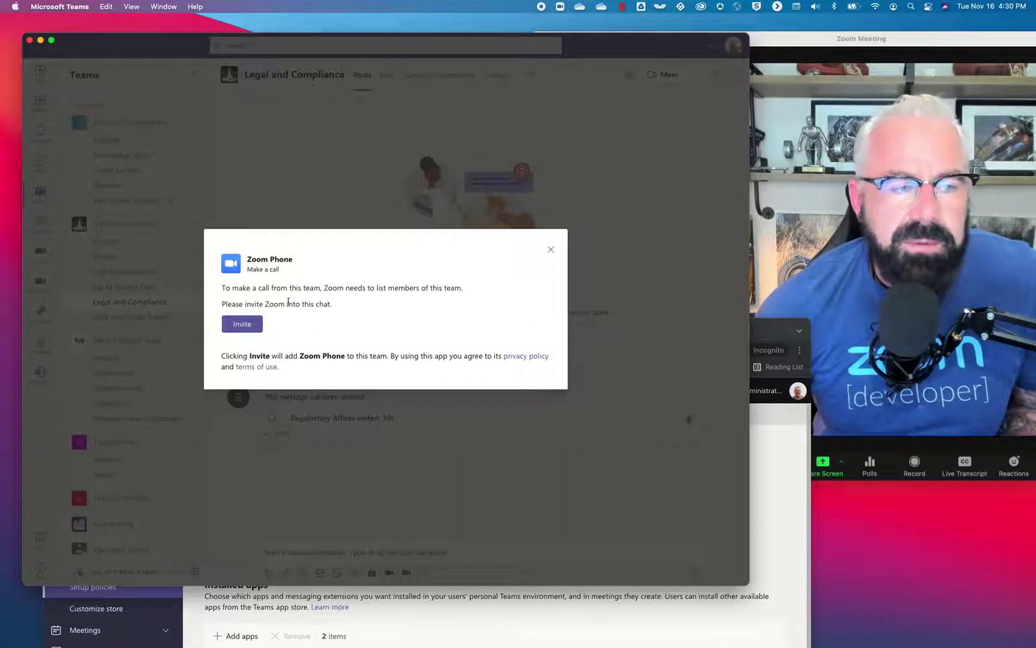
click(551, 250)
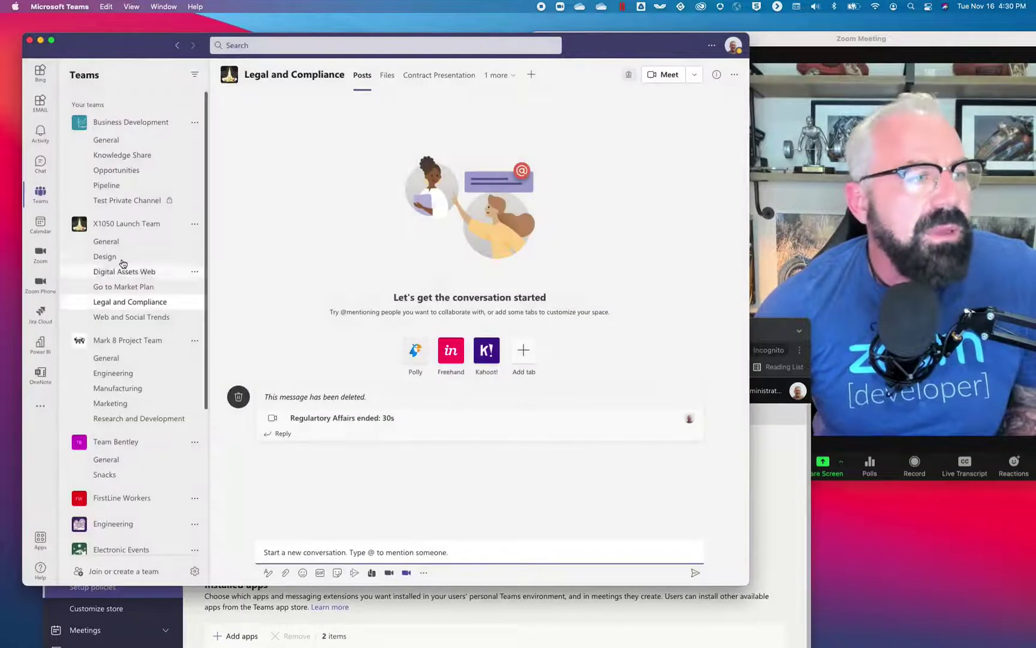
- In a one-on-one chat, browse the compose bar's list of messaging apps
click(42, 168)
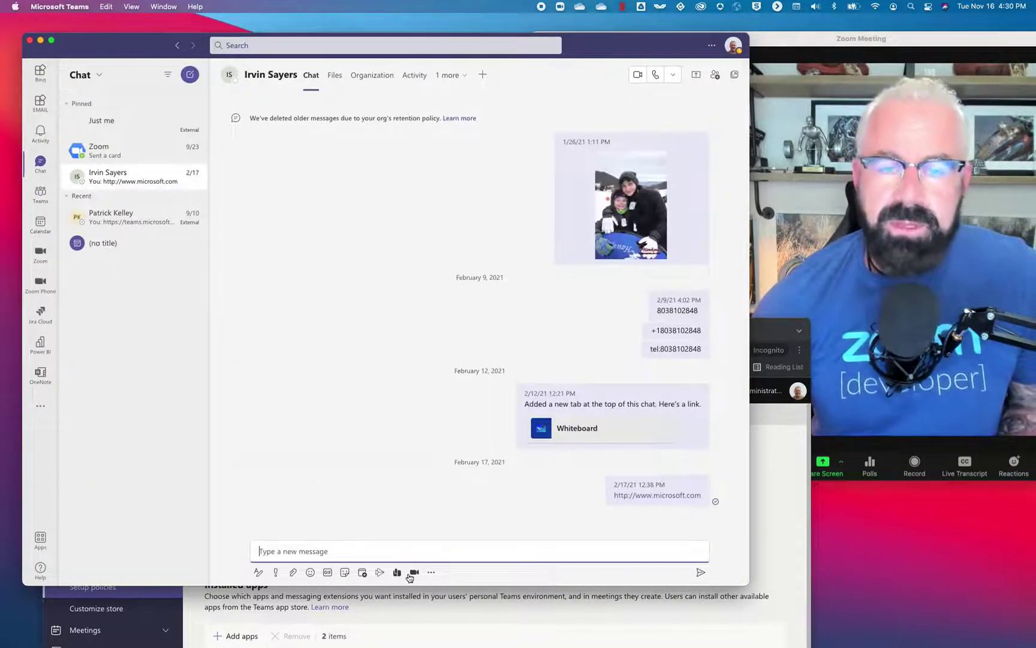
click(414, 573)
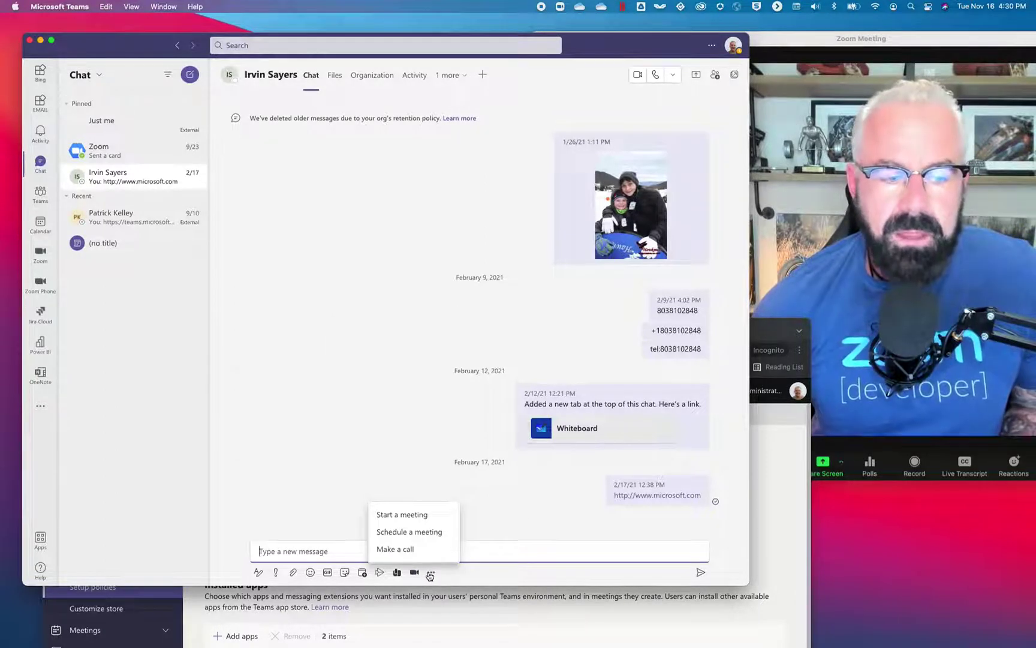
click(432, 572)
scroll(454, 499, down, 2)
scroll(454, 499, down, 2)
scroll(455, 492, up, 3)
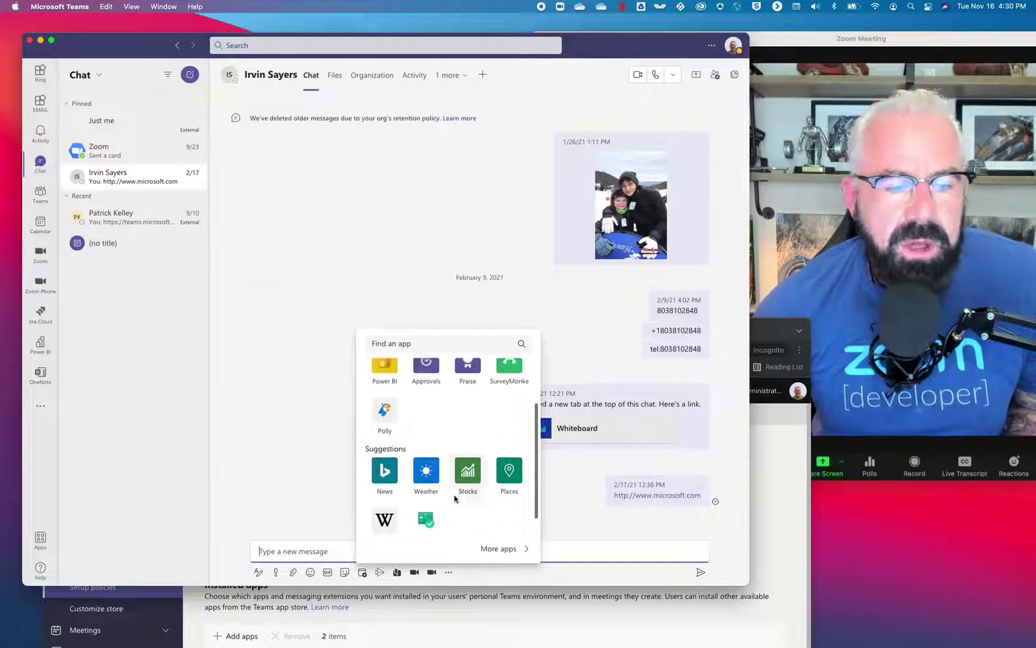
click(273, 474)
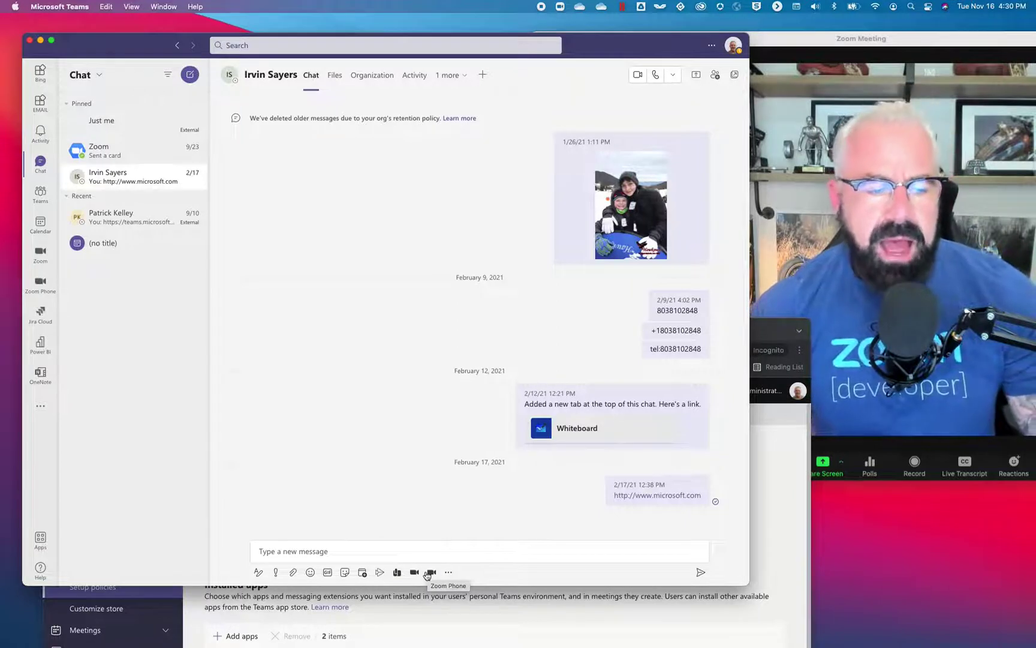
- Launch Zoom Phone from the compose toolbar to get the Make a call dialog
right_click(430, 574)
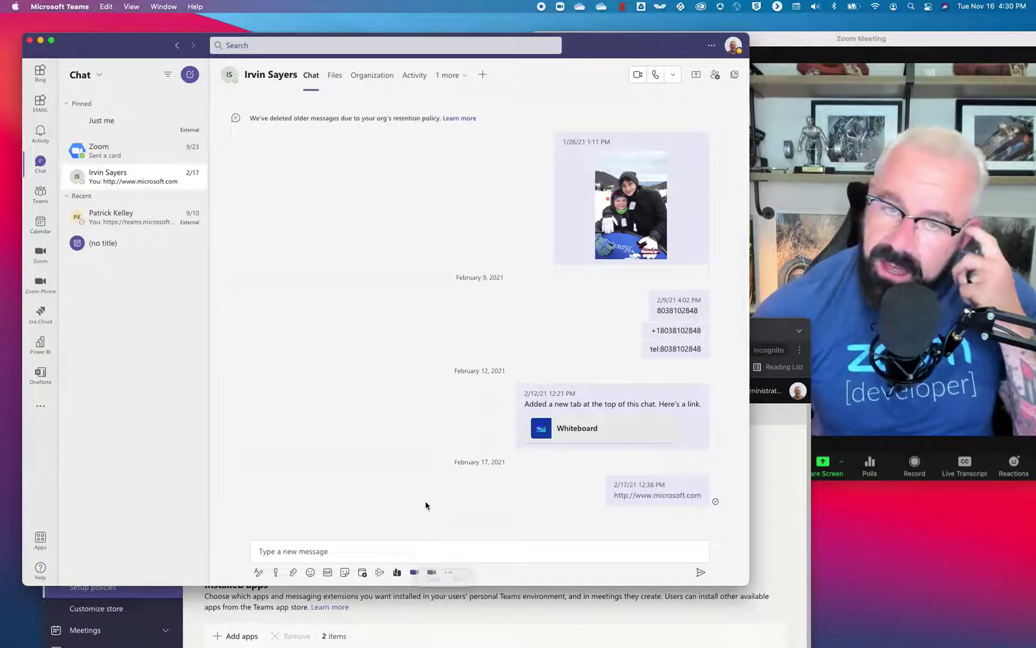
click(455, 574)
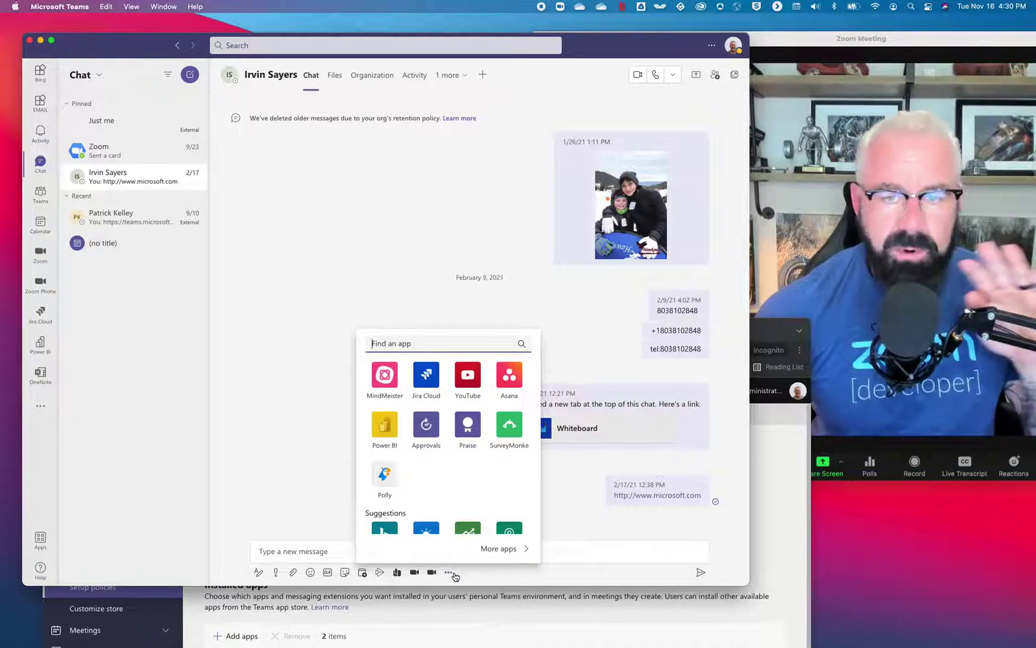
click(431, 572)
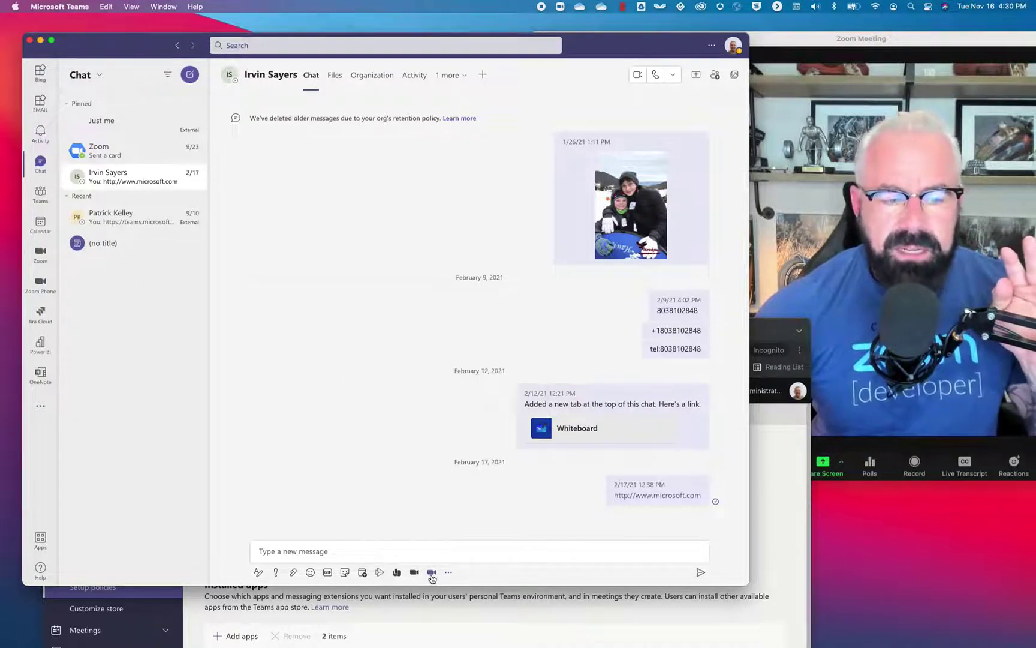
click(432, 574)
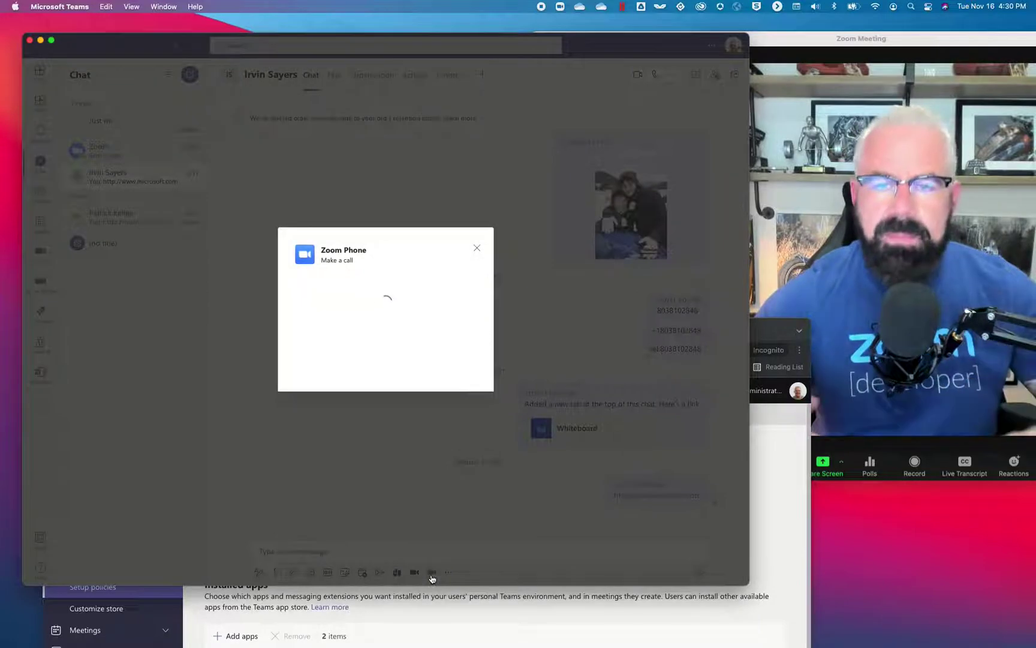